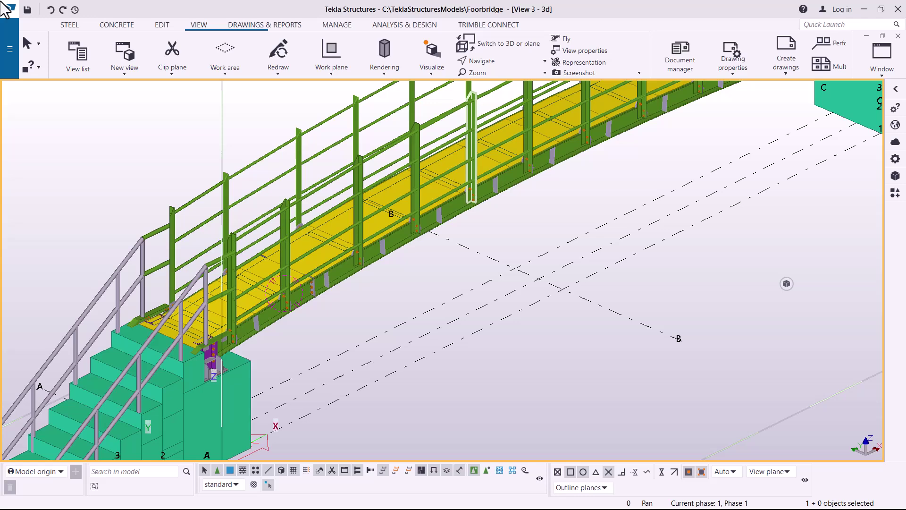
Select all parts of the whole footbridge model in the 3D view
scroll(276, 359, "down", 2)
scroll(278, 340, "down", 4)
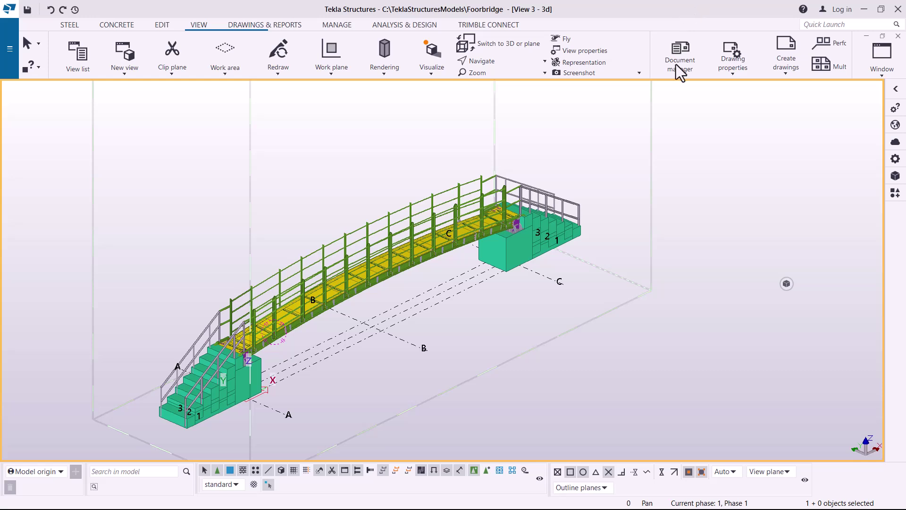
left_click_drag(640, 147, 149, 435)
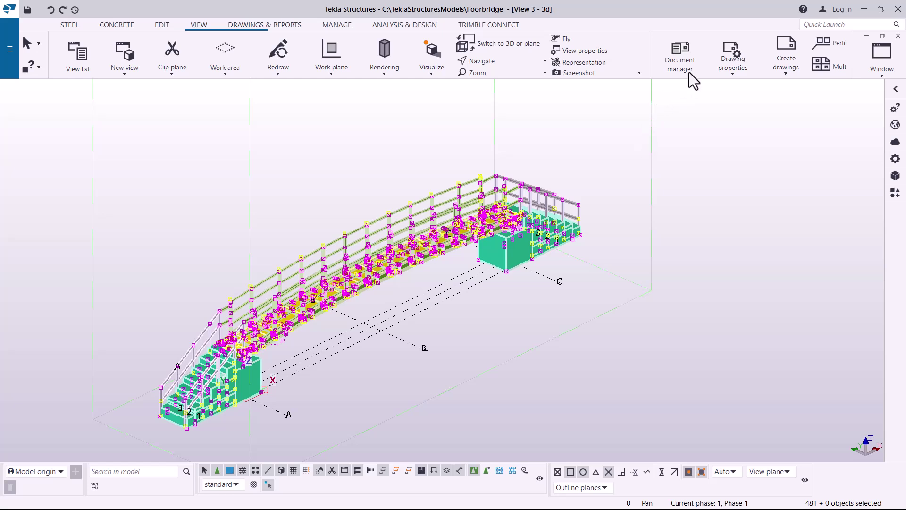
Switch to the TeklaIO import/export tool while the footbridge parts are selected
double_click(674, 11)
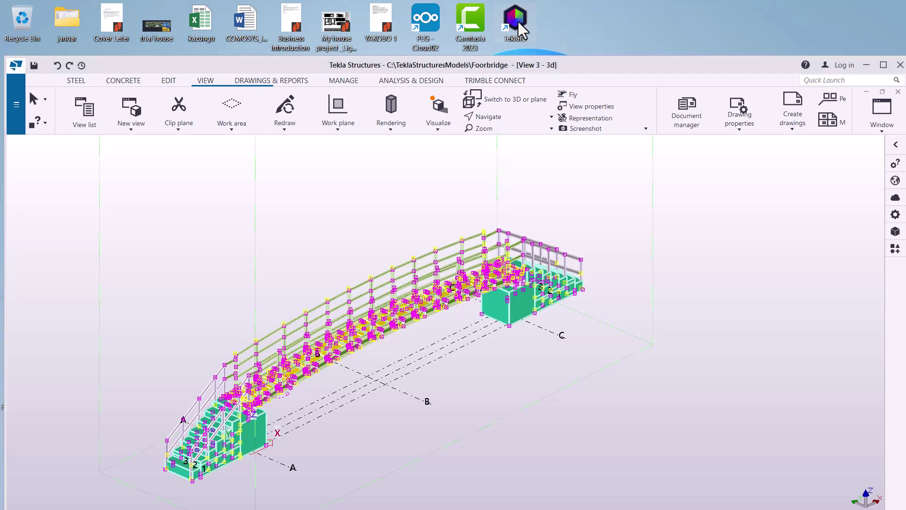
left_click_drag(649, 66, 645, 7)
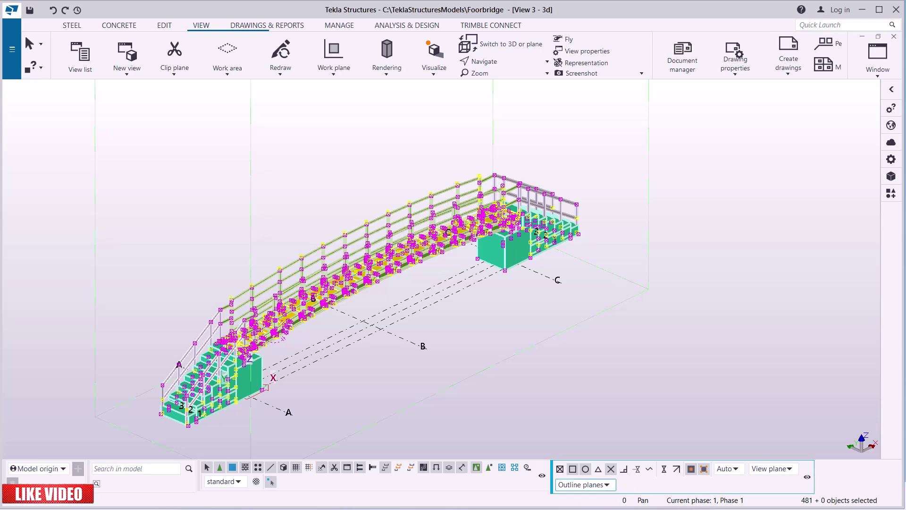
key("super")
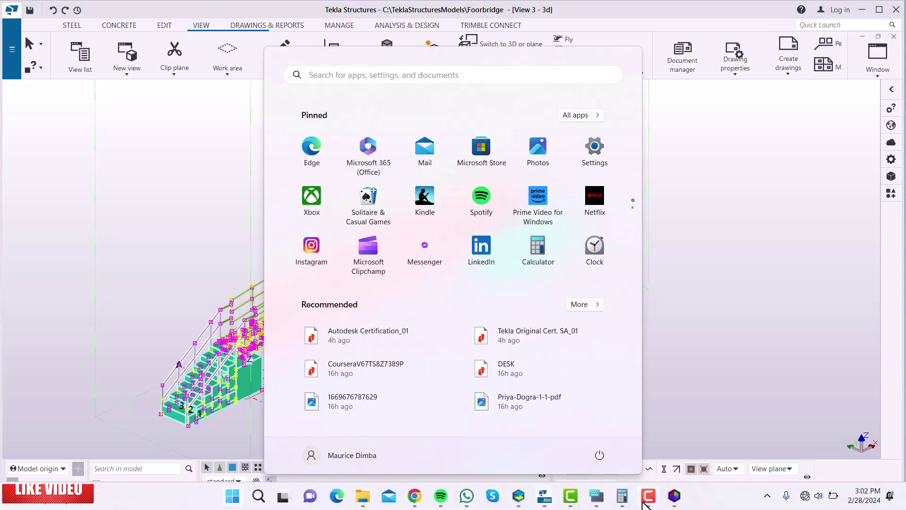
left_click(675, 496)
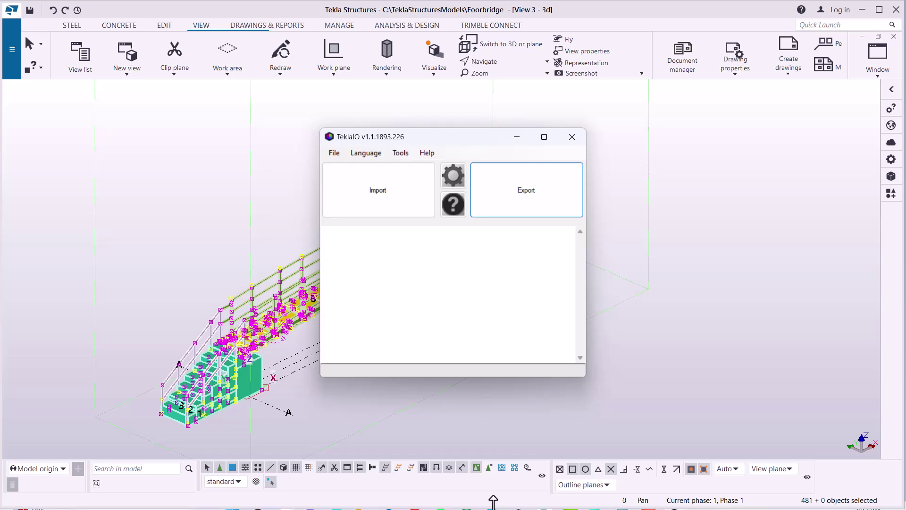
left_click_drag(557, 478, 620, 364)
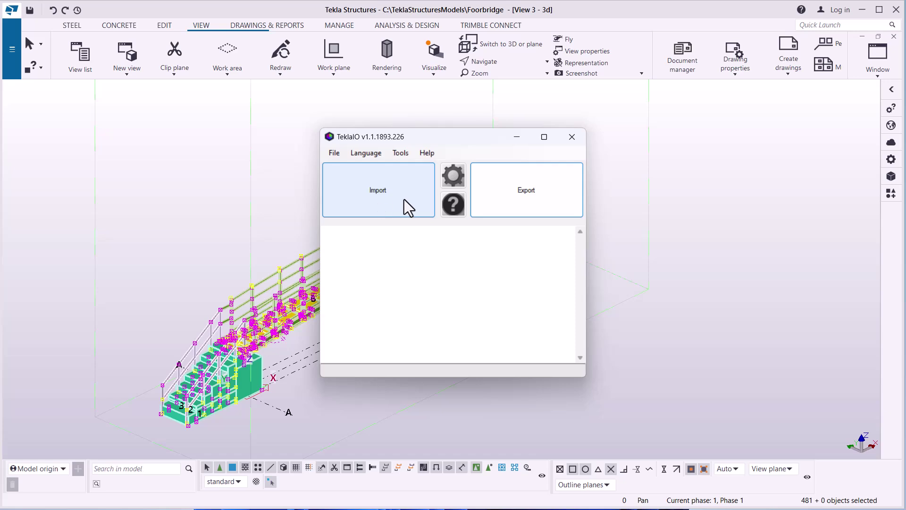
Export only the selected objects as the CDFX file FBR23 in the Footbridge002 folder, check the export log and minimize TeklaIO
left_click(536, 193)
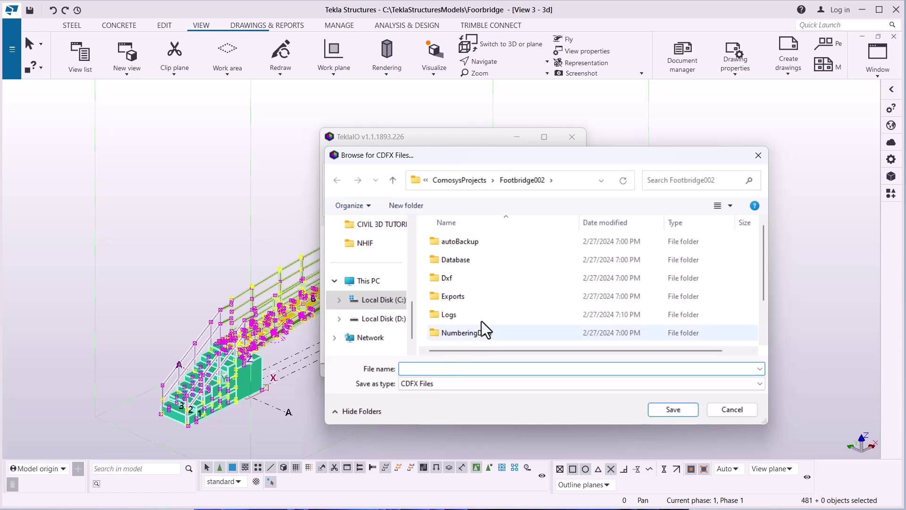
scroll(479, 326, "down", 1)
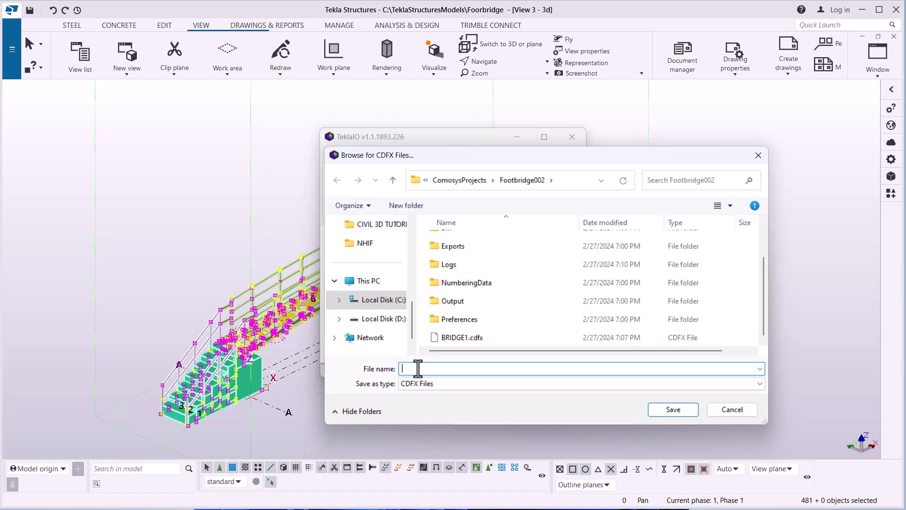
type("FBR23")
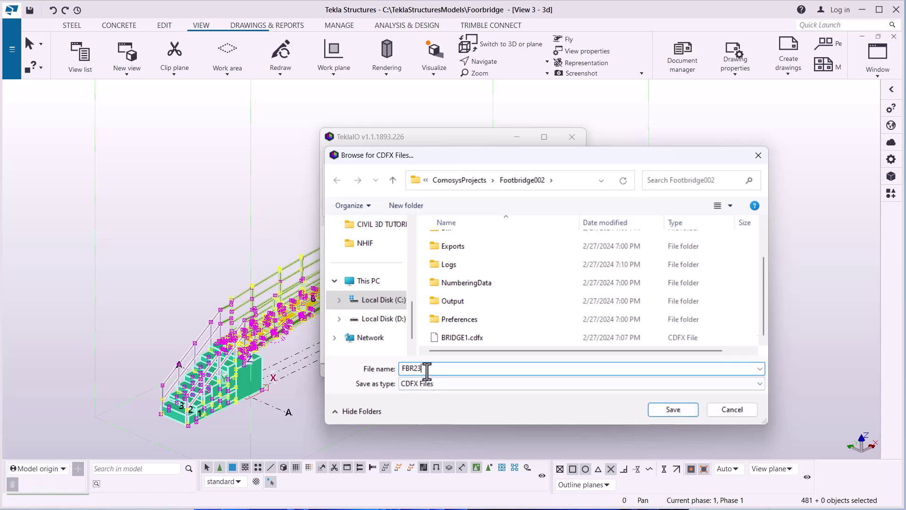
left_click(668, 411)
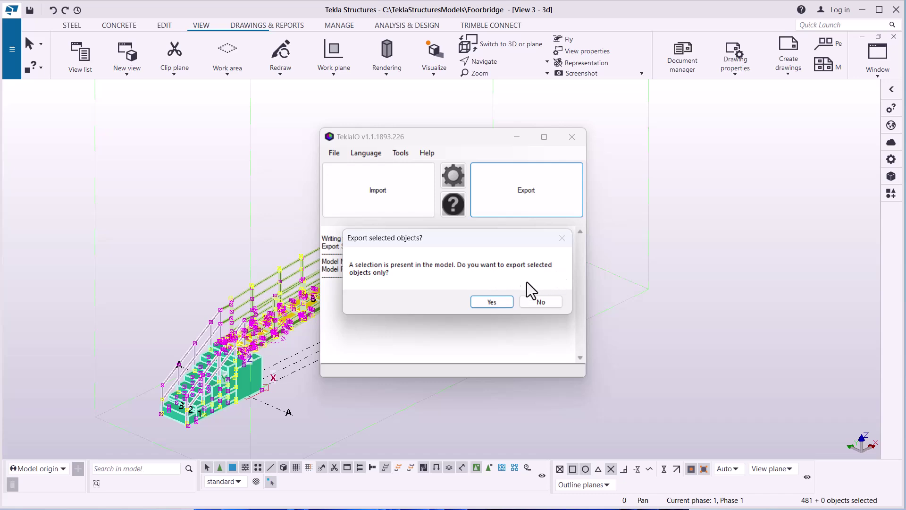
left_click(491, 303)
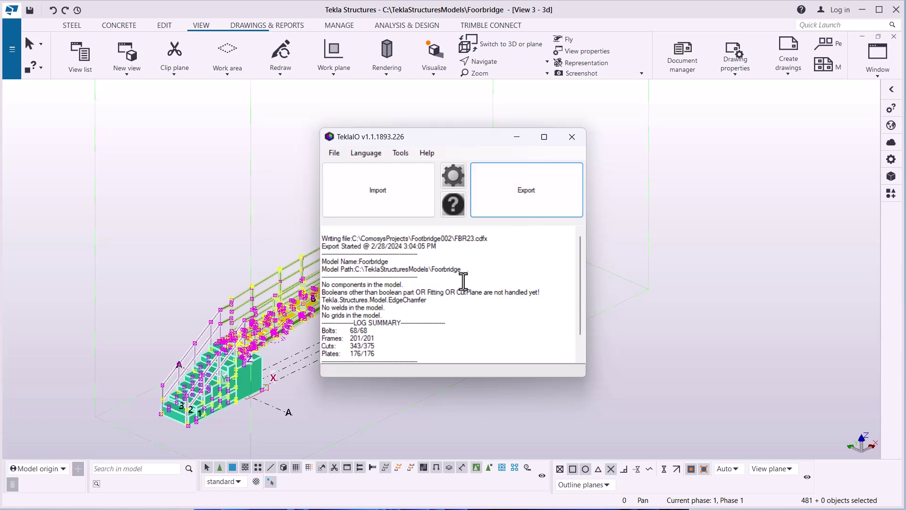
scroll(399, 309, "down", 1)
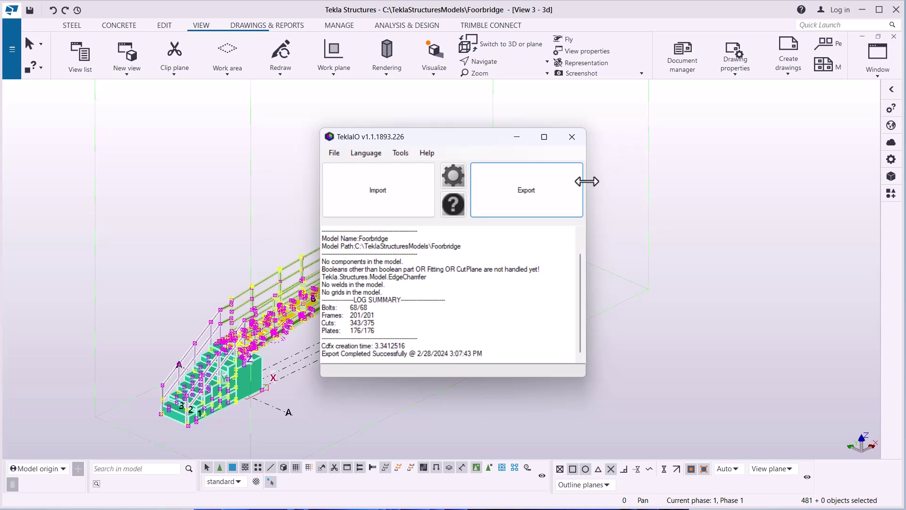
left_click(519, 140)
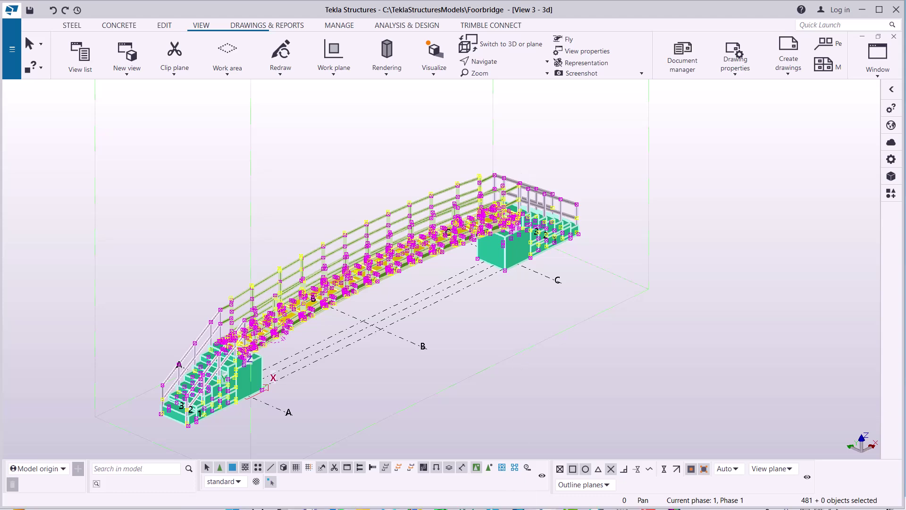
Switch to COMOSYS and start a CDFX 3D model import into the FTBR1 project
mouse_move(552, 501)
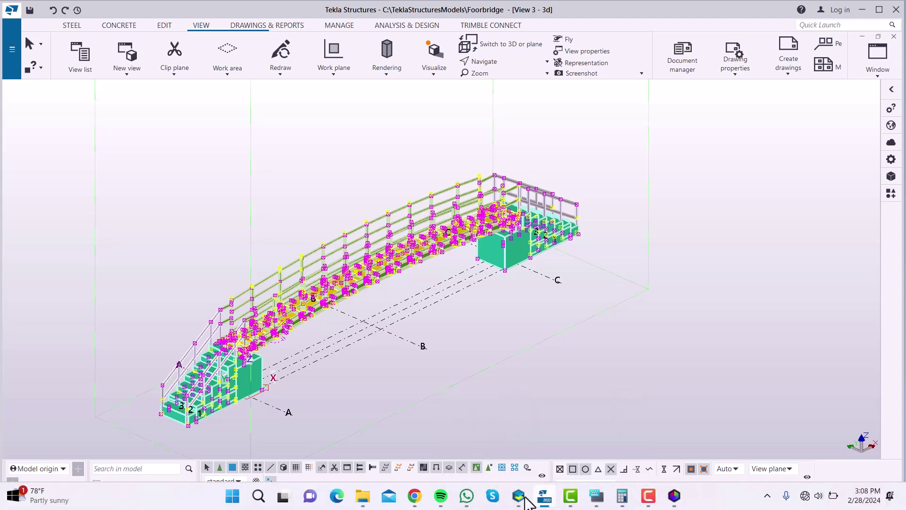
mouse_move(519, 499)
left_click(523, 446)
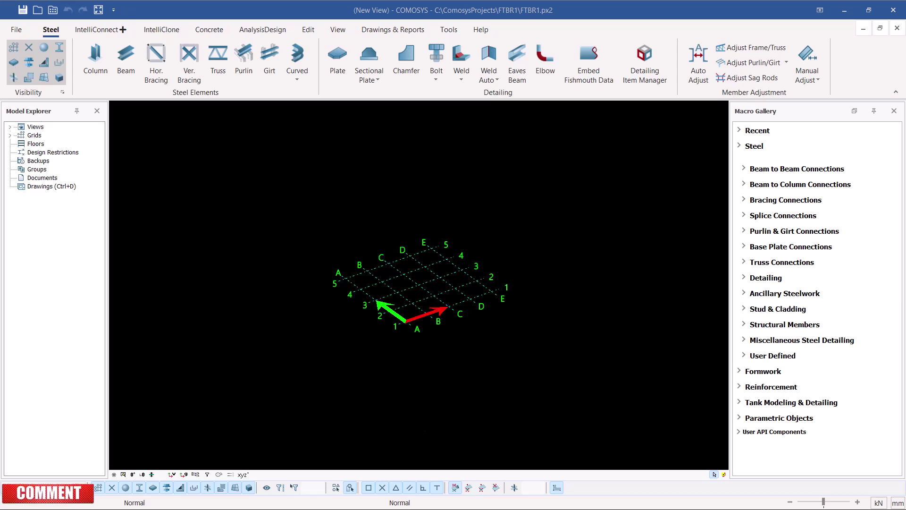
left_click(13, 32)
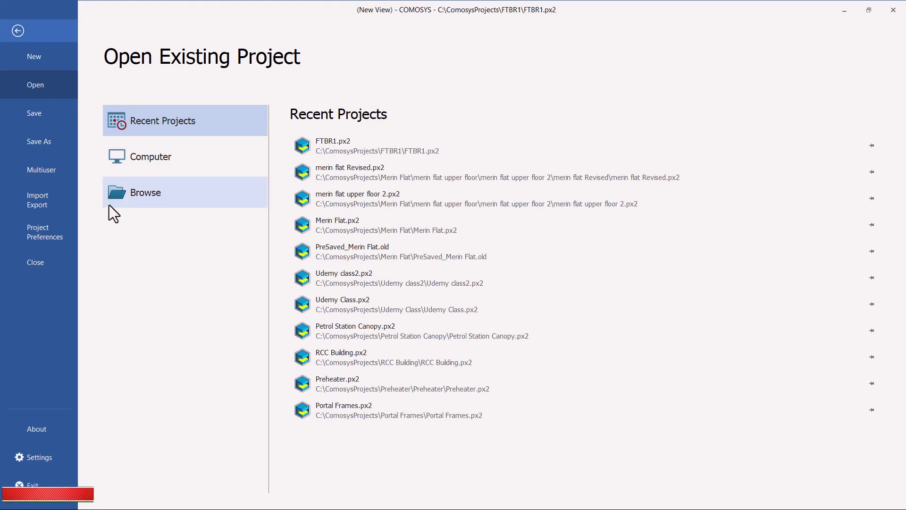
left_click(39, 200)
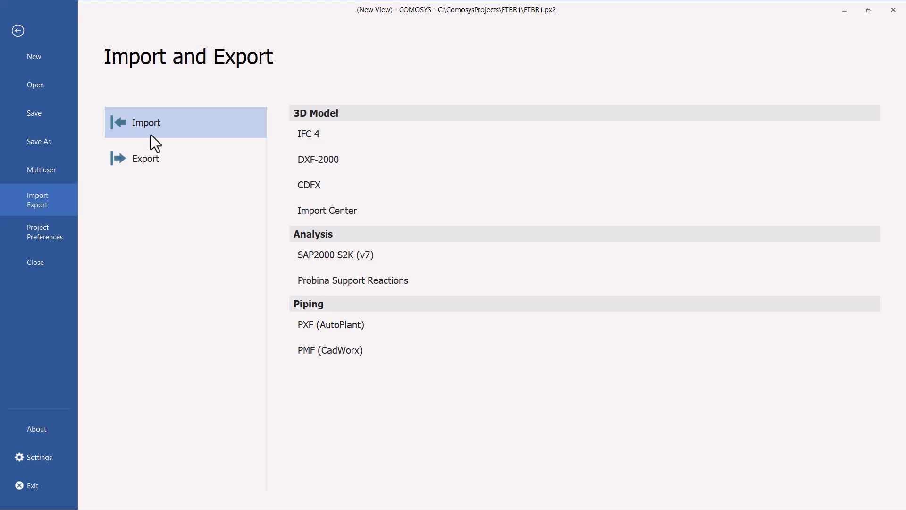
left_click(322, 185)
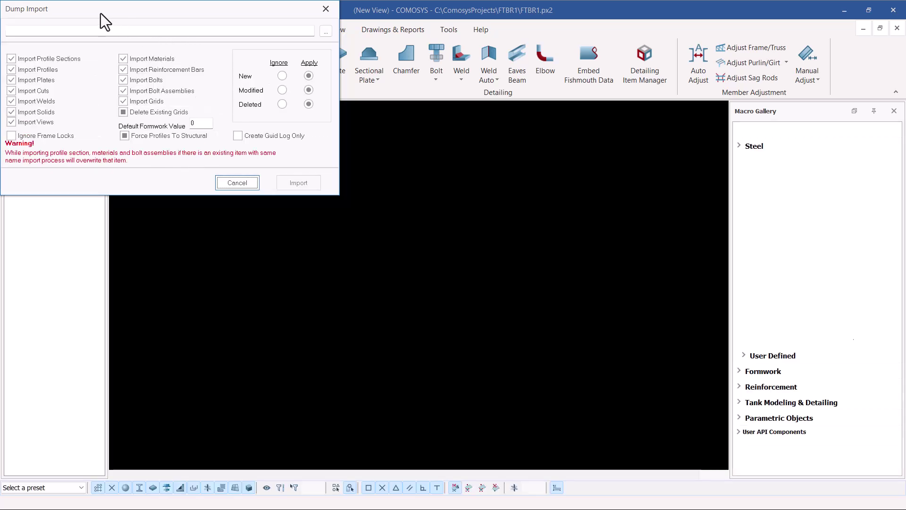
Import FBR23.cdfx from the Footbridge002 folder, keeping the profile cross sections already defined in the database
left_click_drag(81, 12, 129, 36)
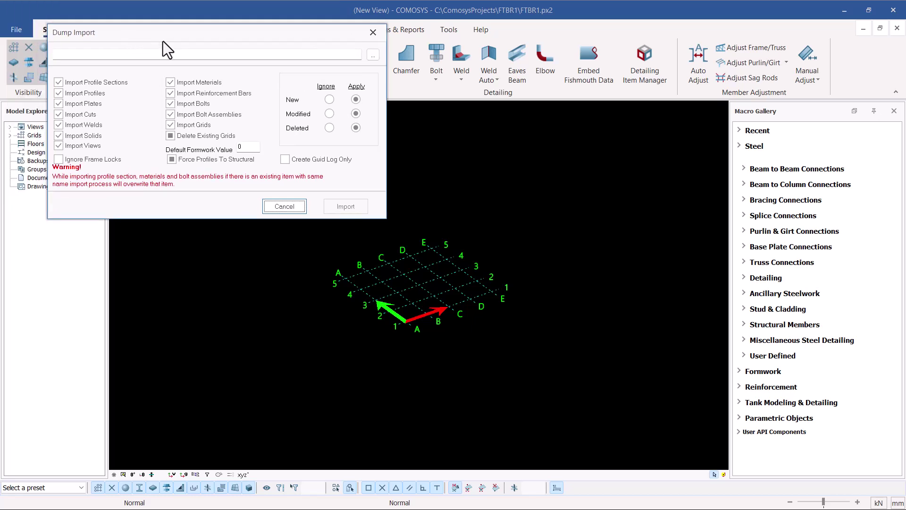
left_click(373, 54)
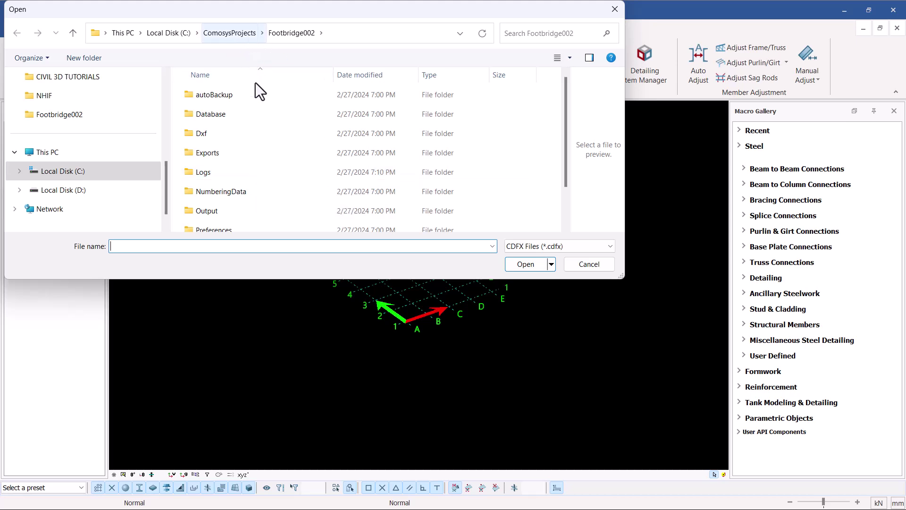
scroll(243, 150, "down", 2)
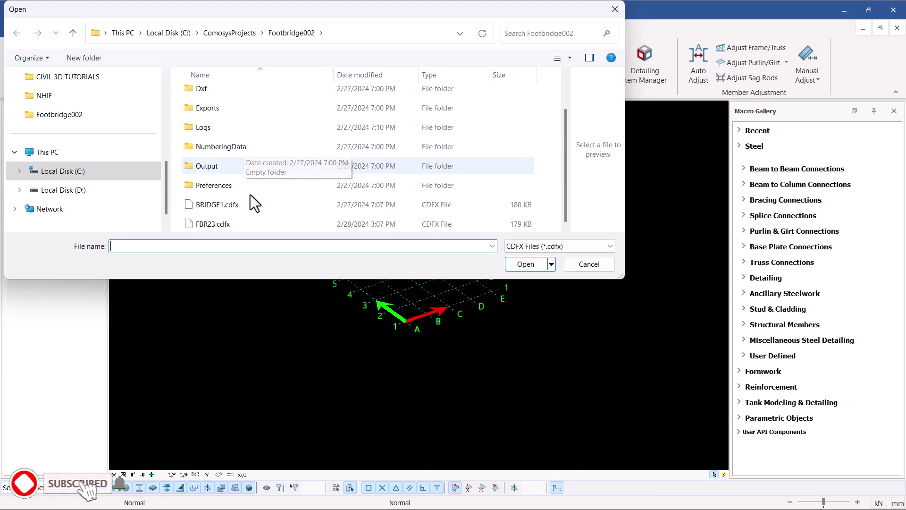
left_click(205, 225)
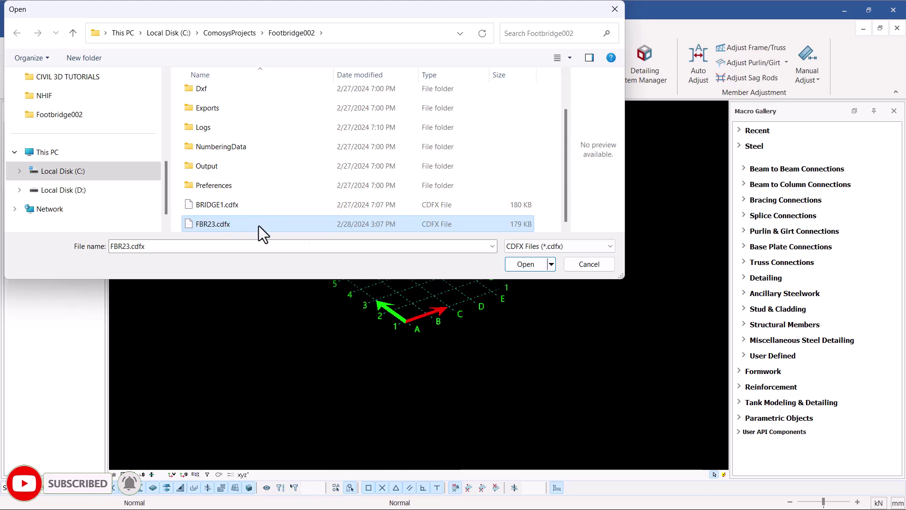
left_click(522, 263)
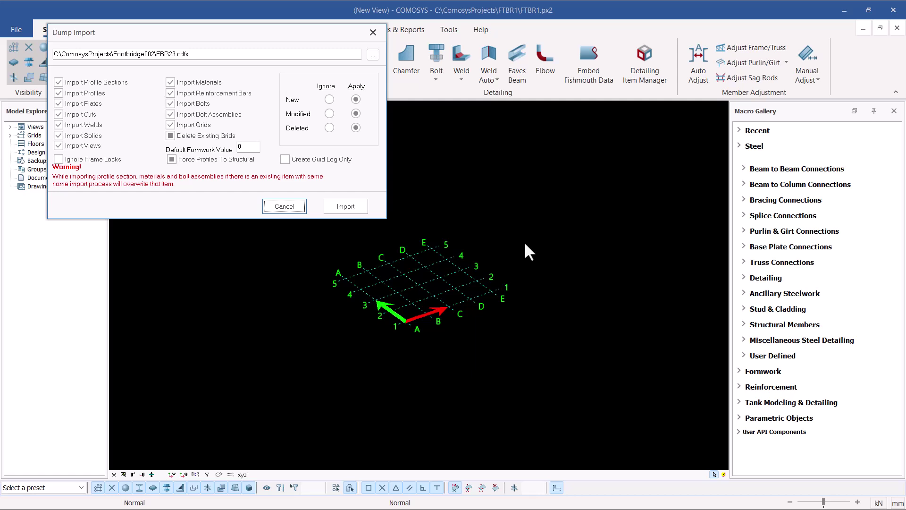
left_click(344, 208)
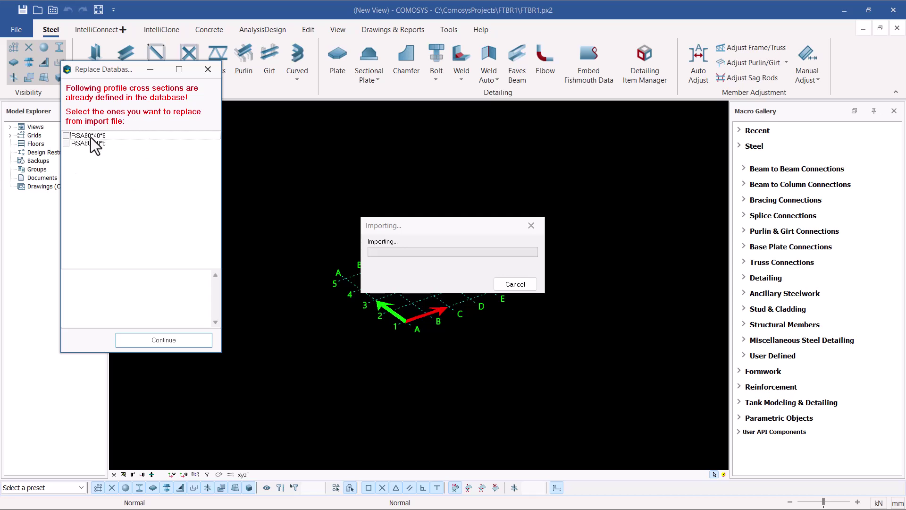
left_click(158, 343)
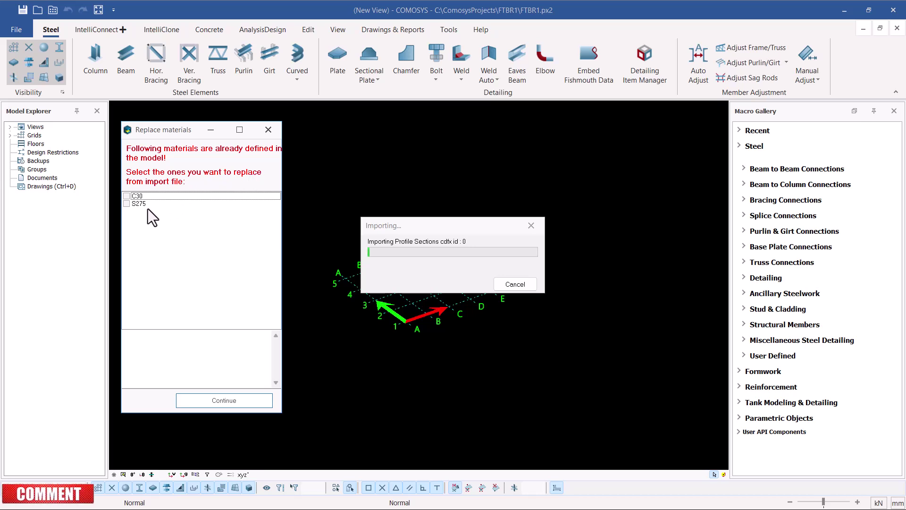
left_click(127, 196)
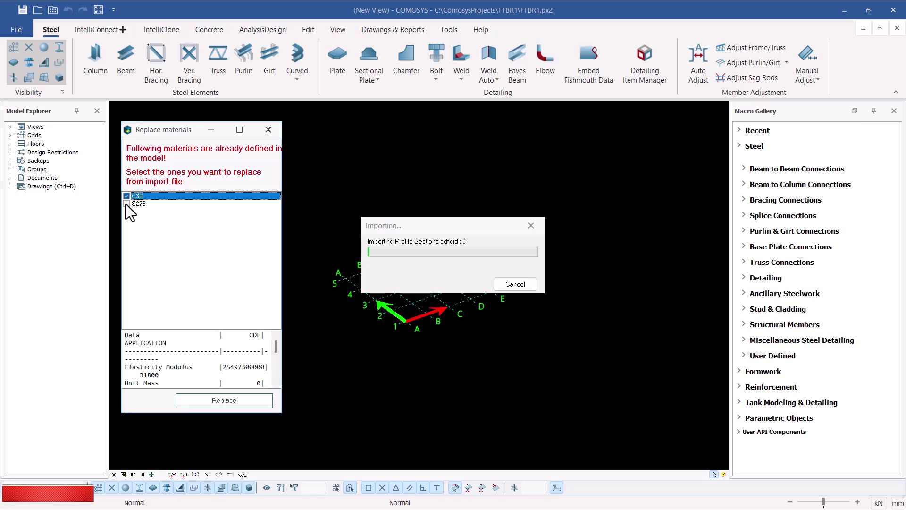
left_click(126, 204)
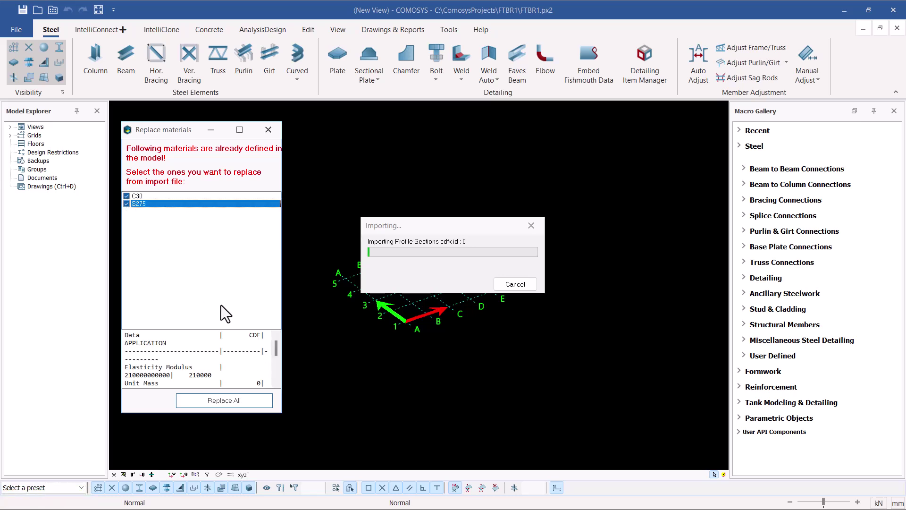
scroll(252, 359, "down", 2)
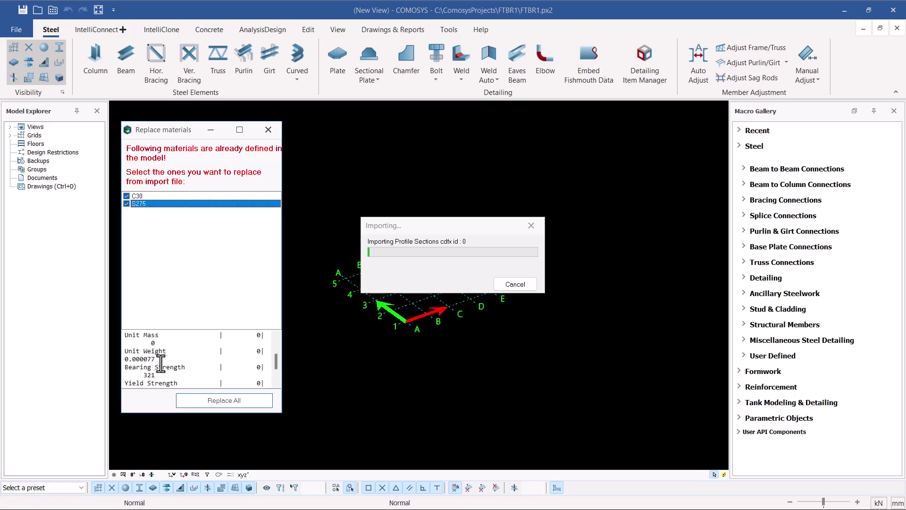
scroll(163, 361, "up", 2)
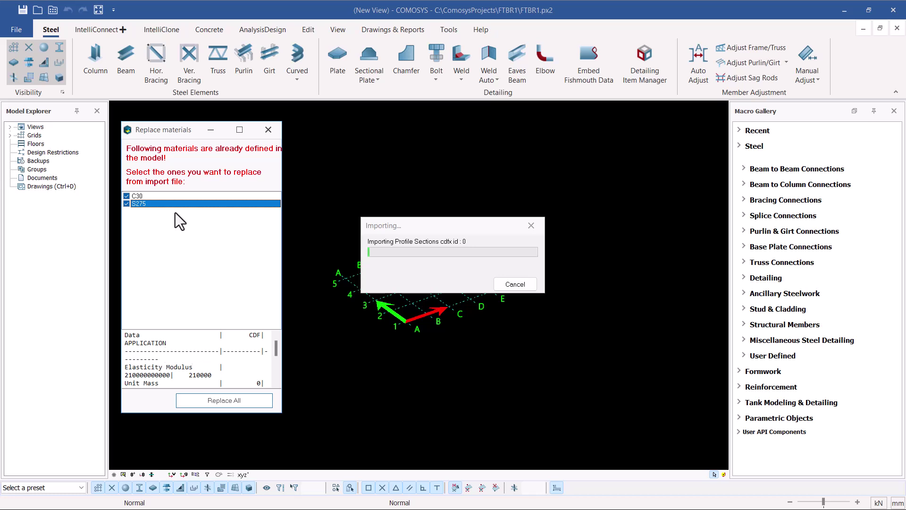
left_click(126, 204)
left_click(127, 198)
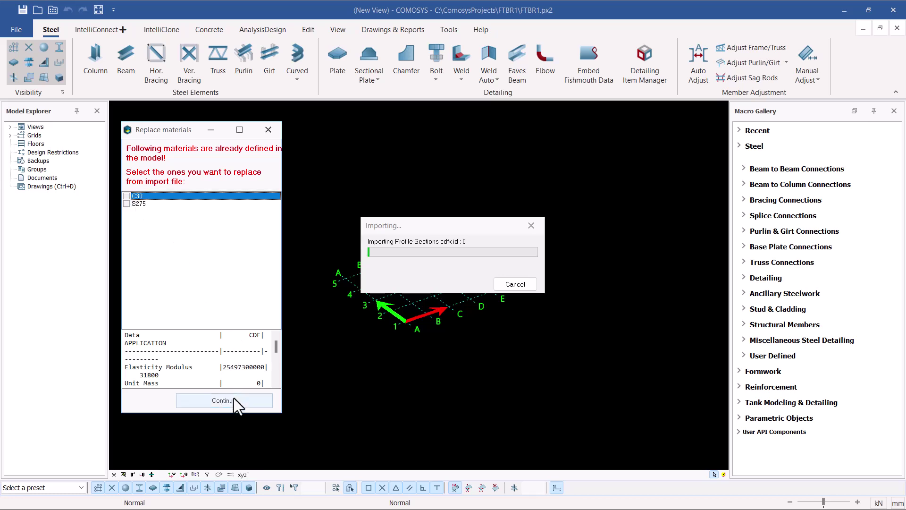
Continue the import without replacing the existing materials C30 and S275, and review the errors and warnings in the import log
left_click(220, 400)
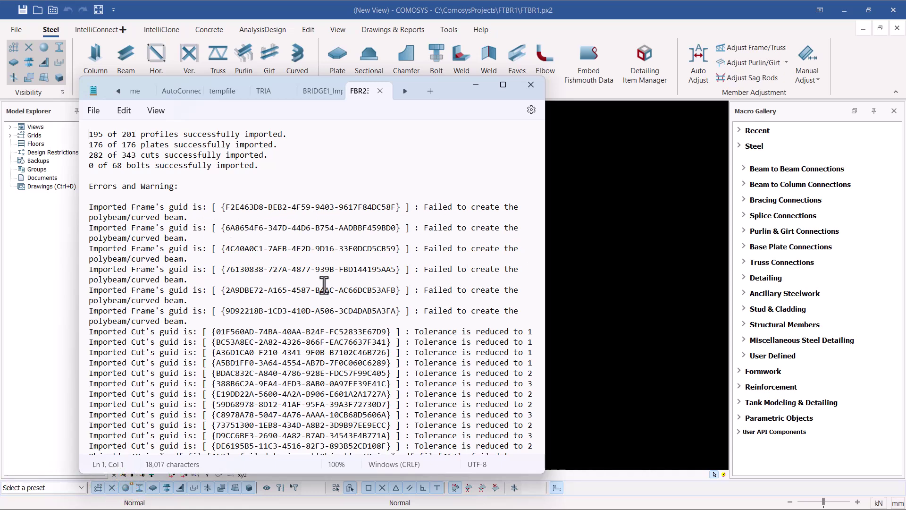
scroll(476, 326, "down", 1)
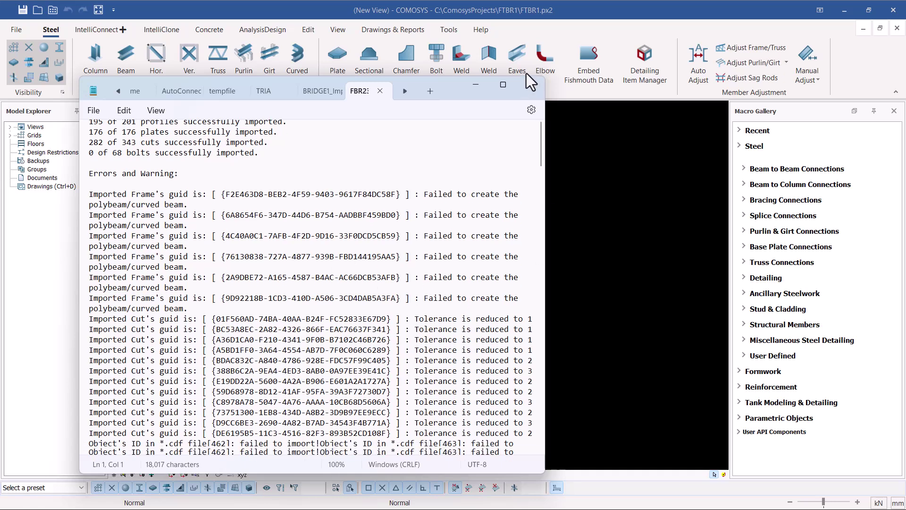
scroll(530, 82, "down", 6)
scroll(531, 86, "down", 20)
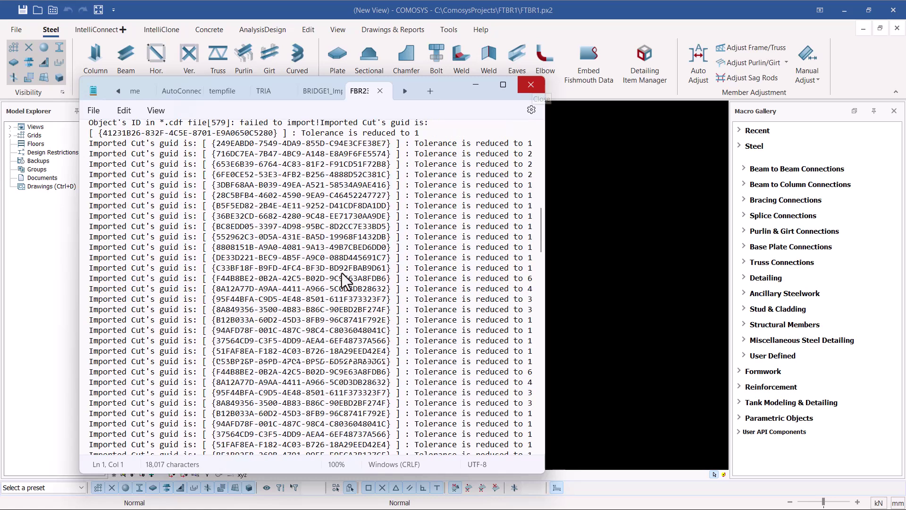
scroll(535, 94, "down", 3)
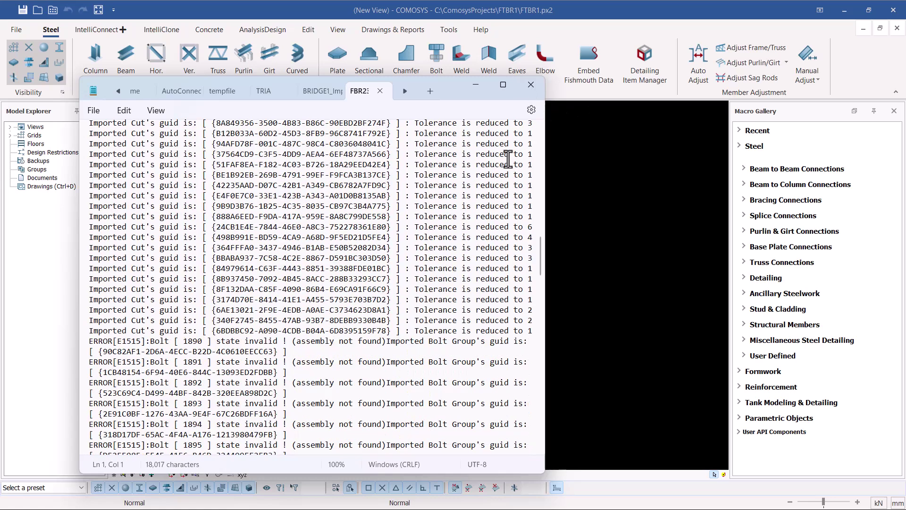
Close the import log and examine the imported footbridge's girders and railings, including the joint at a railing post's base
left_click(529, 85)
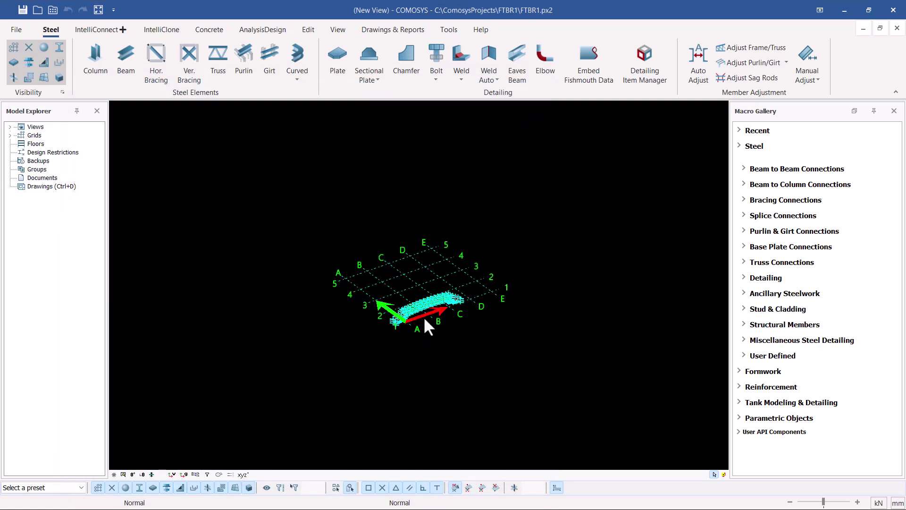
scroll(423, 317, "up", 5)
scroll(388, 233, "up", 6)
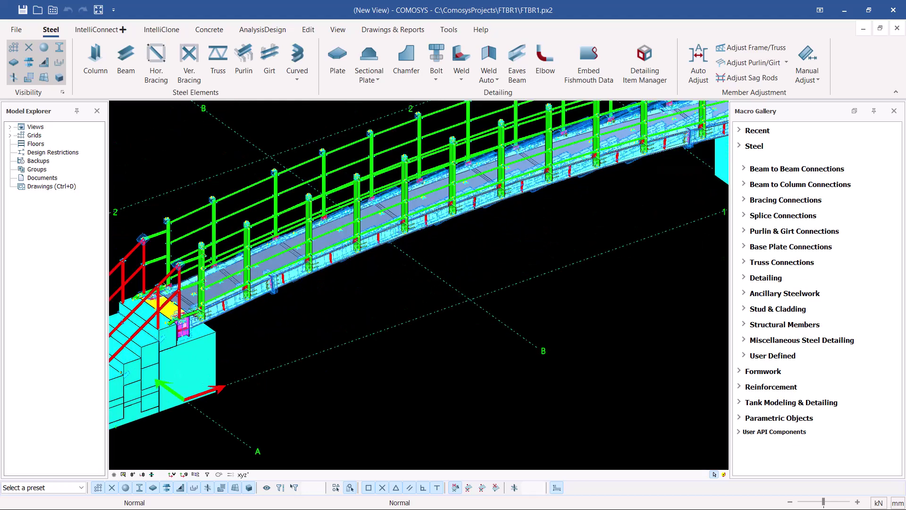
scroll(388, 232, "up", 4)
scroll(388, 233, "up", 3)
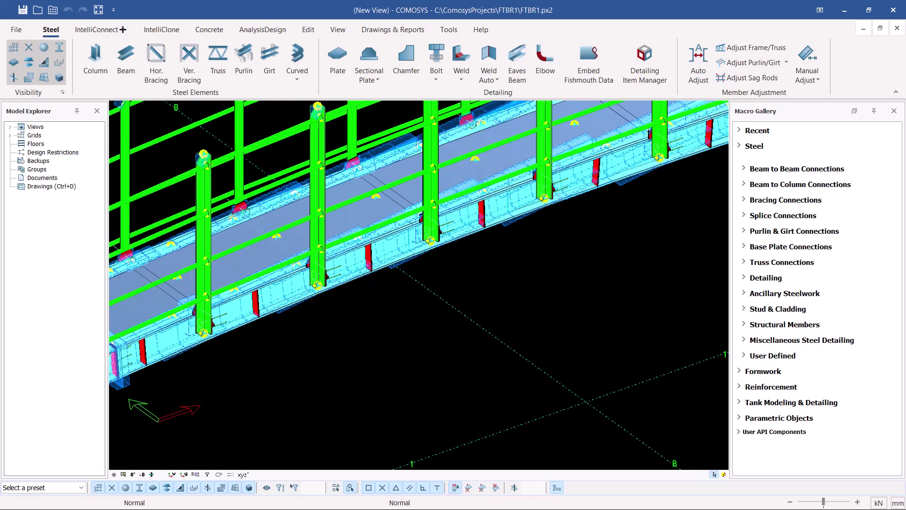
scroll(441, 237, "up", 2)
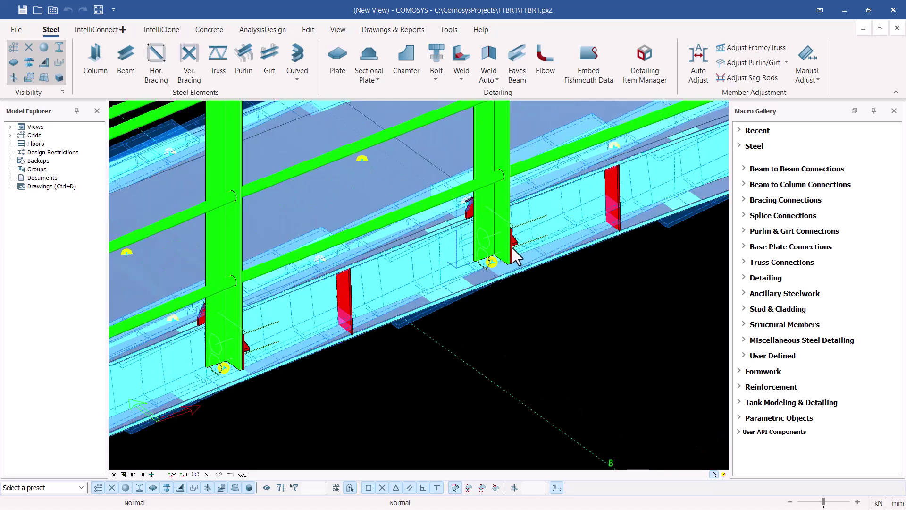
left_click(492, 263)
middle_click_drag(414, 229, 320, 191)
middle_click_drag(544, 302, 489, 288)
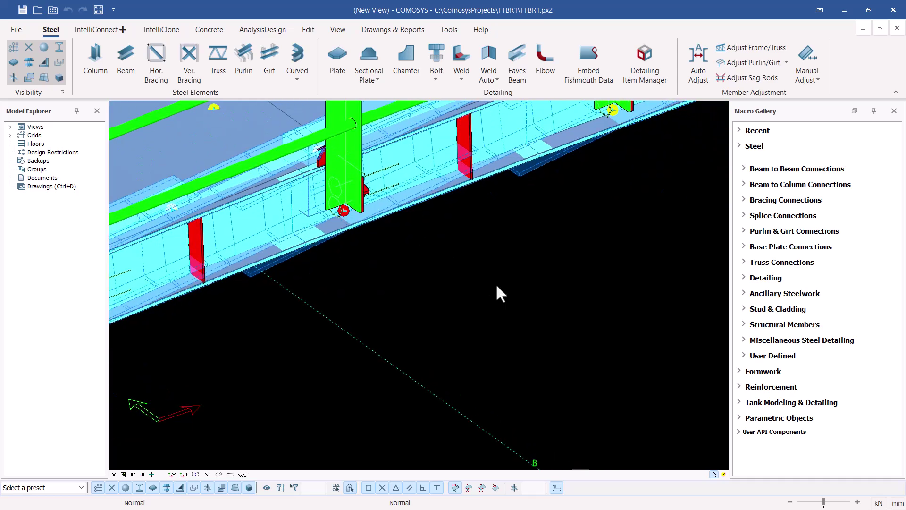
scroll(533, 321, "down", 5)
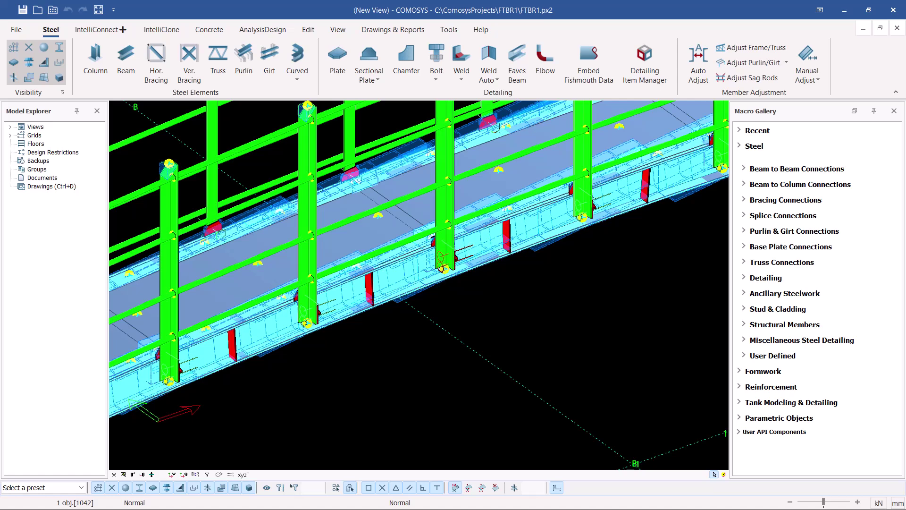
middle_click_drag(349, 249, 467, 248)
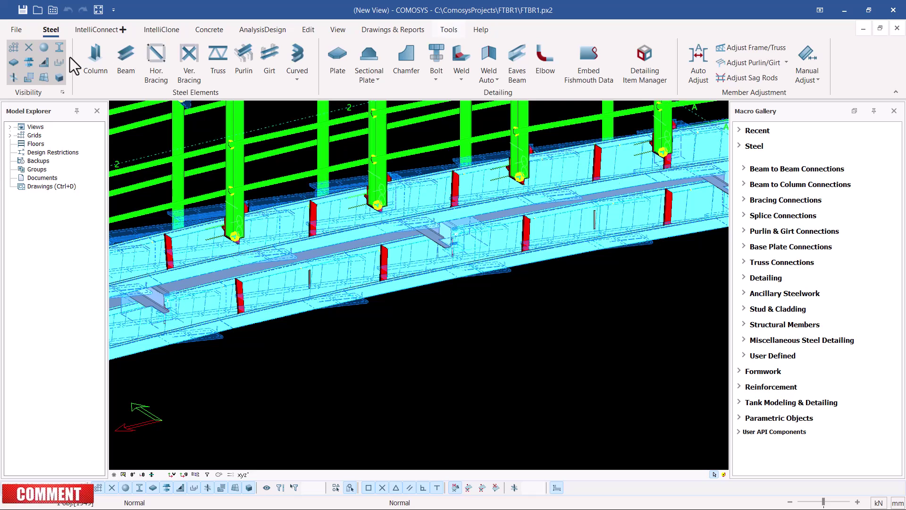
Hide the joints and the cut volumes throughout the footbridge model
left_click(43, 49)
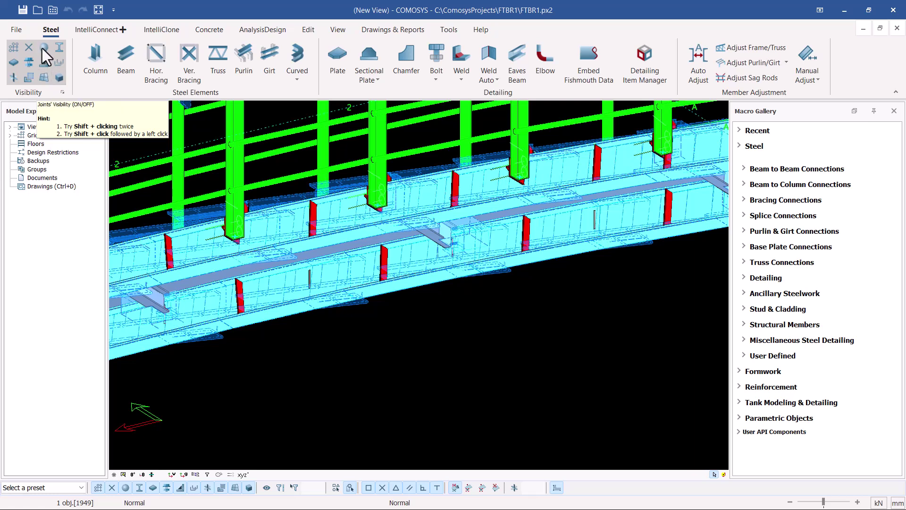
left_click(45, 49)
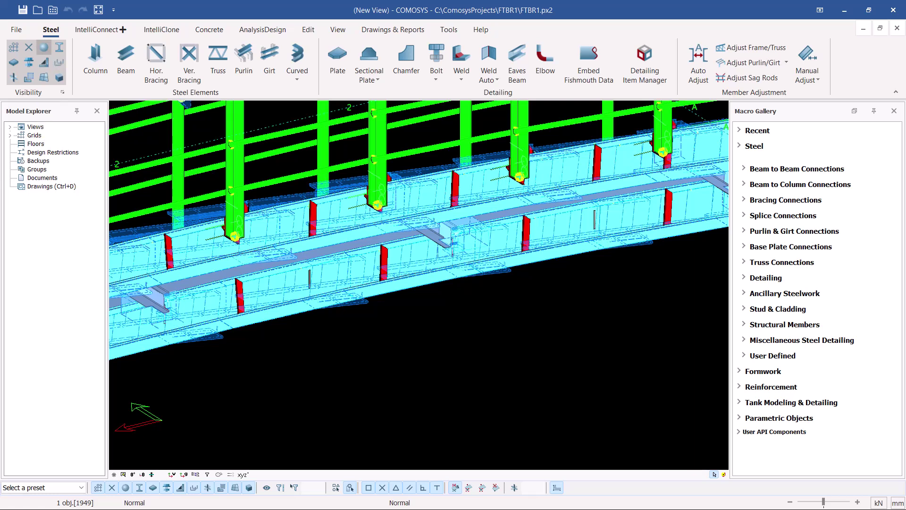
left_click(44, 48)
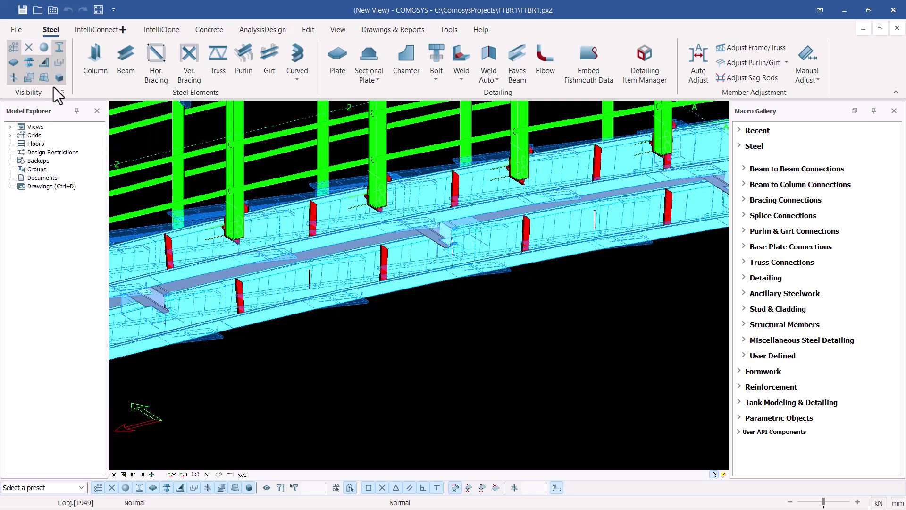
left_click(29, 77)
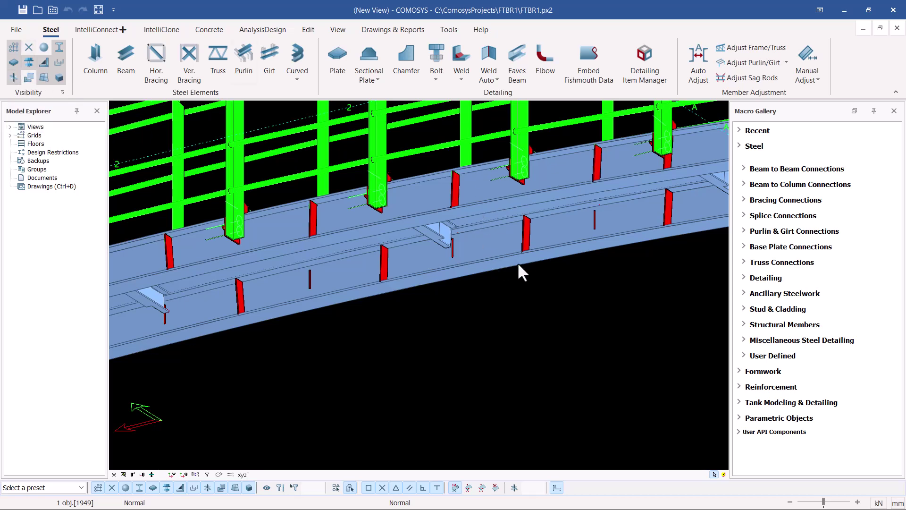
Examine the footbridge's deck and railings, the stepped supports at both ends, and the bolts at a railing post's base
middle_click_drag(514, 243, 382, 246)
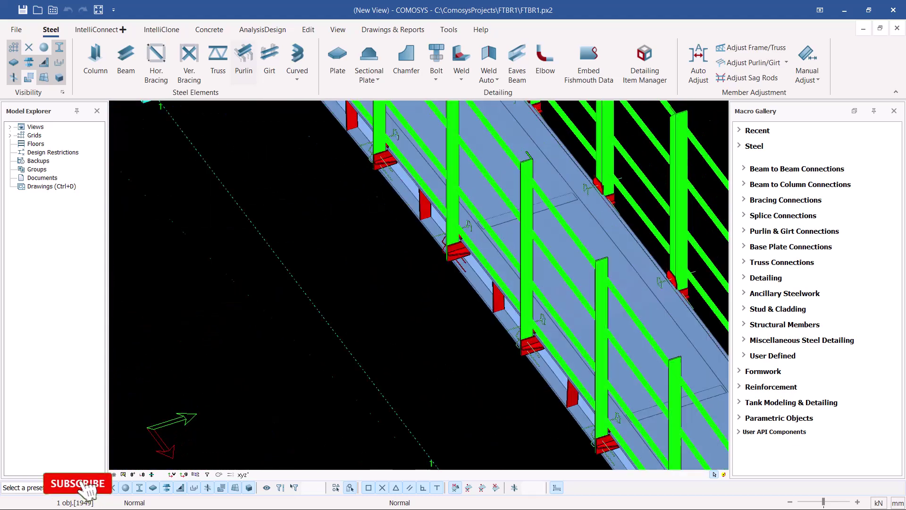
scroll(339, 268, "down", 10)
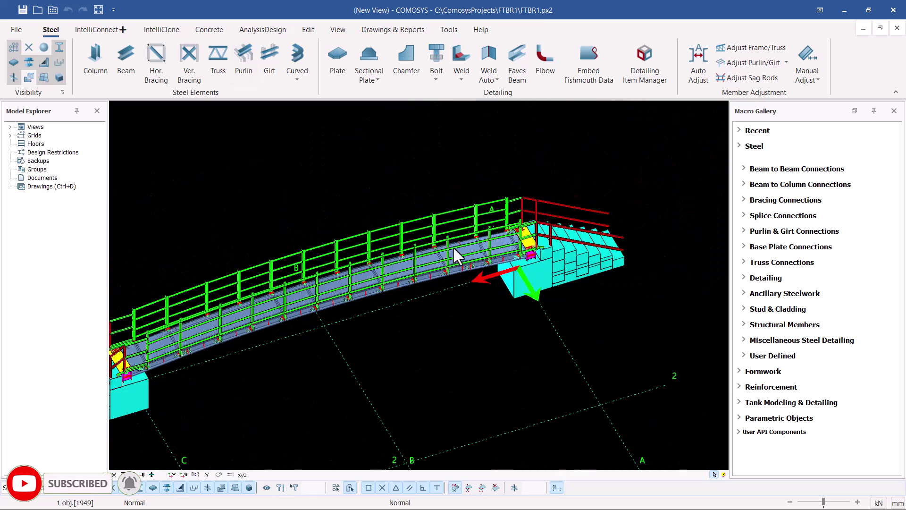
scroll(660, 231, "down", 4)
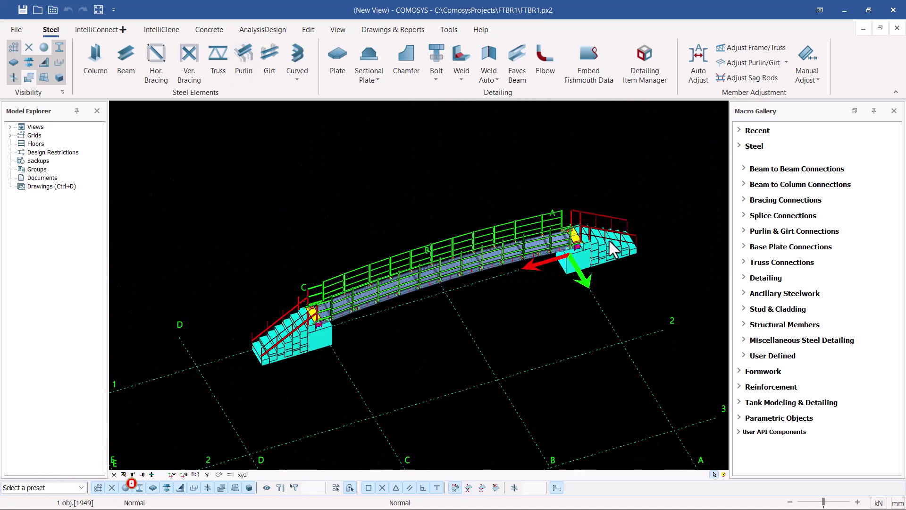
scroll(614, 247, "up", 8)
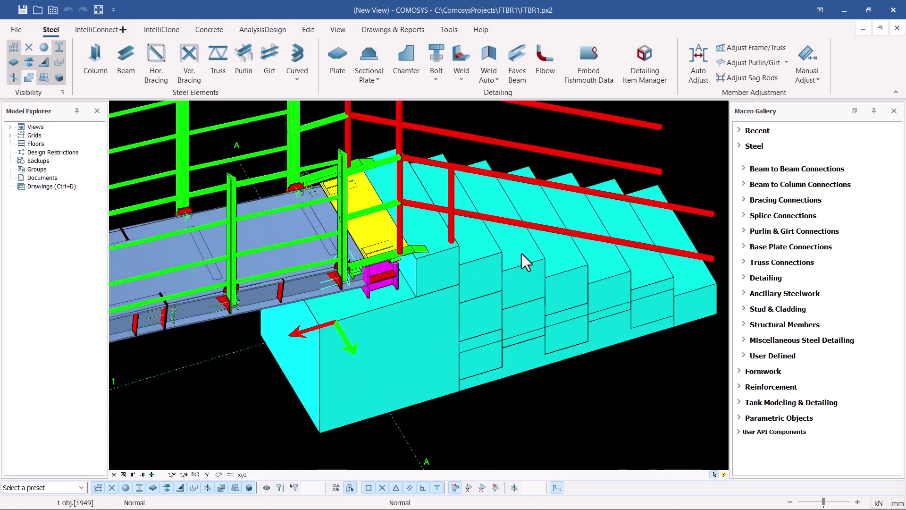
scroll(594, 245, "down", 6)
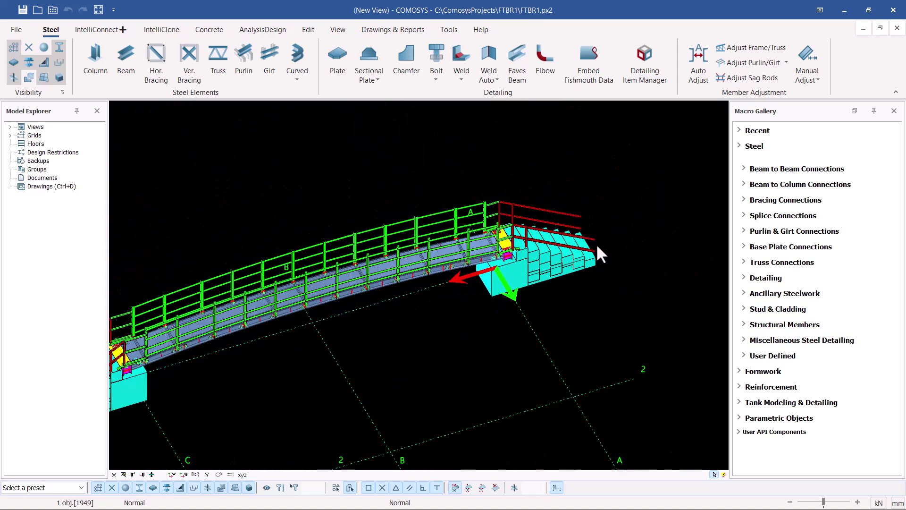
scroll(638, 247, "down", 3)
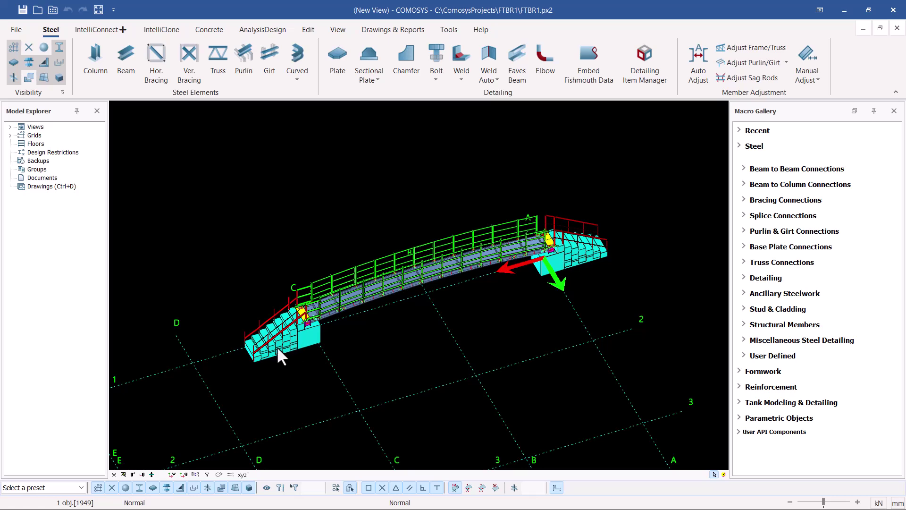
scroll(277, 348, "up", 3)
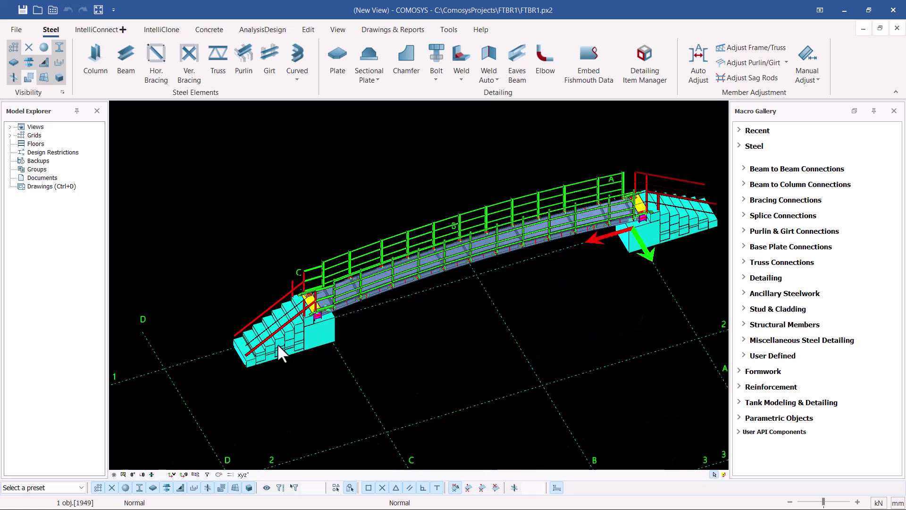
scroll(317, 312, "up", 6)
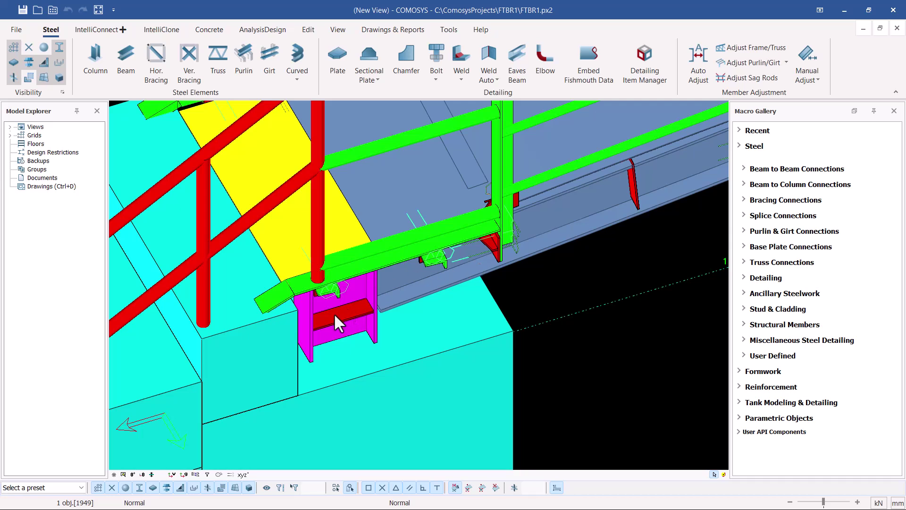
scroll(325, 318, "down", 5)
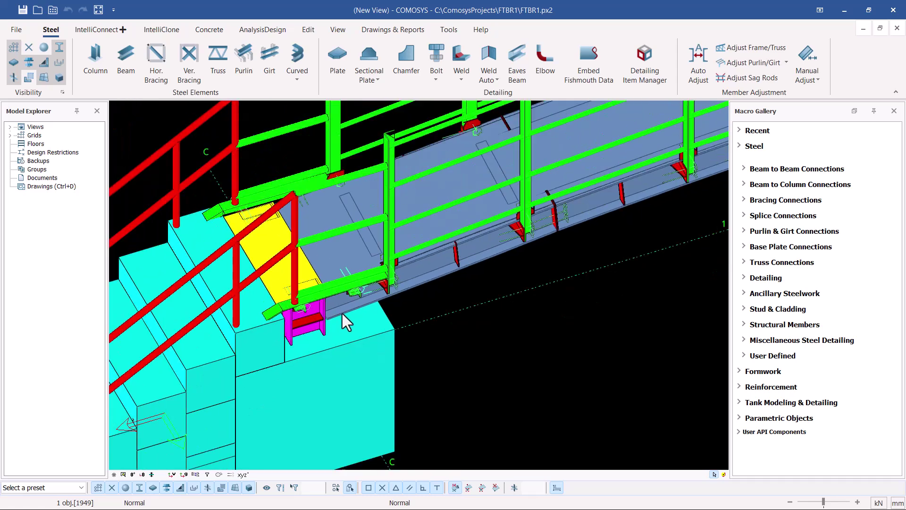
left_click(485, 245)
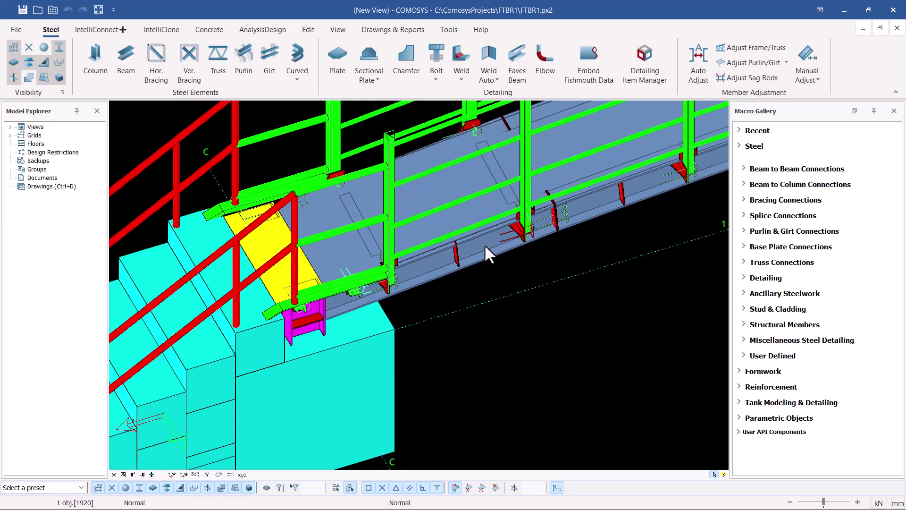